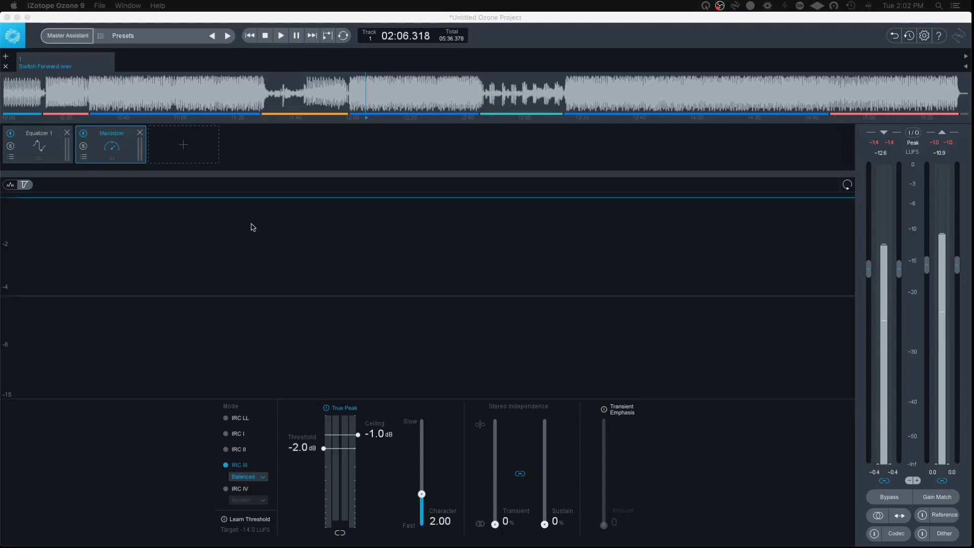
Step: Add the UAD SSL G Bus Compressor VST to the module chain and place it between Equalizer 1 and Maximizer
click(189, 152)
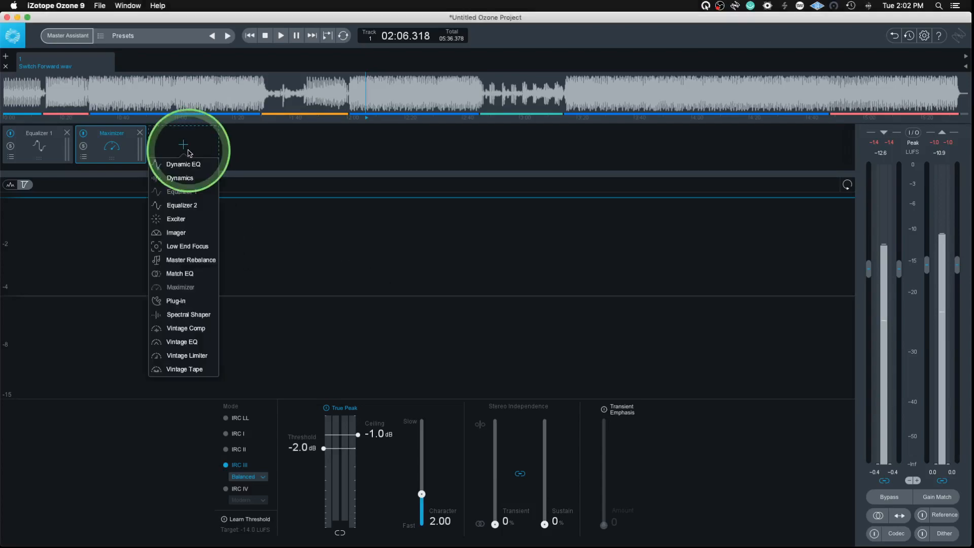
click(176, 302)
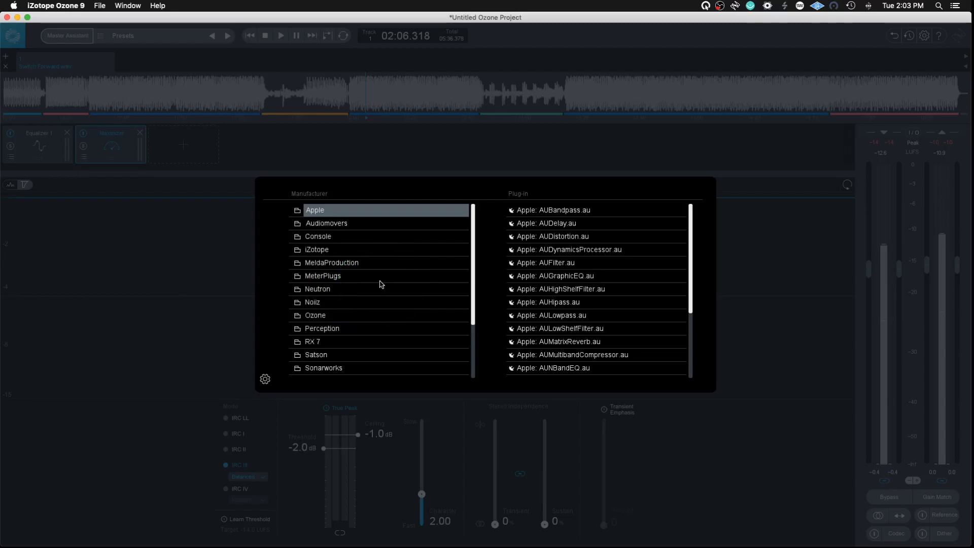
scroll(382, 284, down, 5)
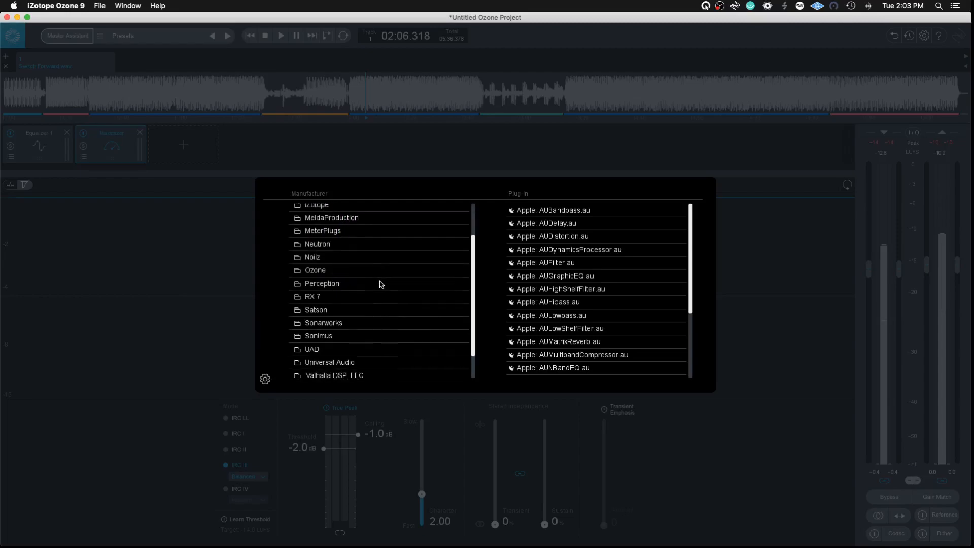
click(336, 337)
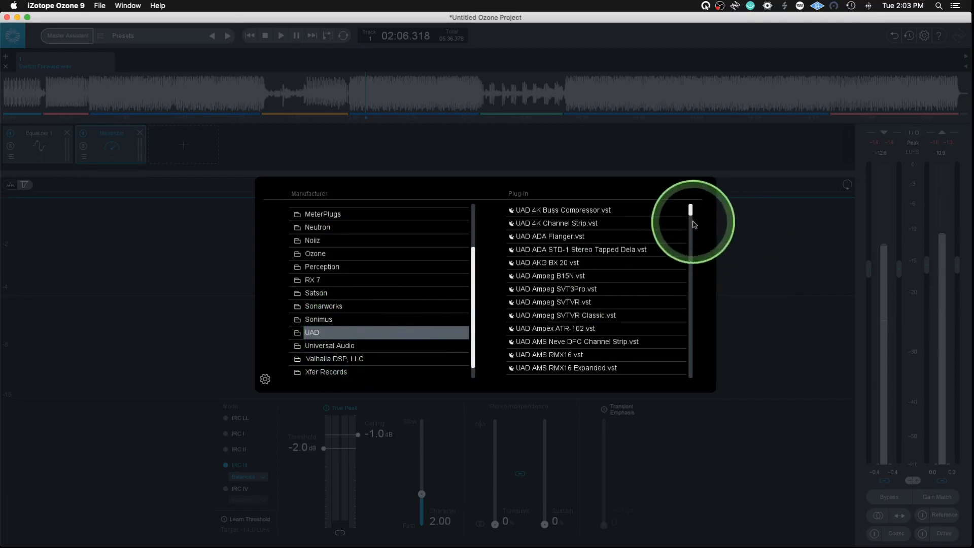
drag(693, 219, 692, 341)
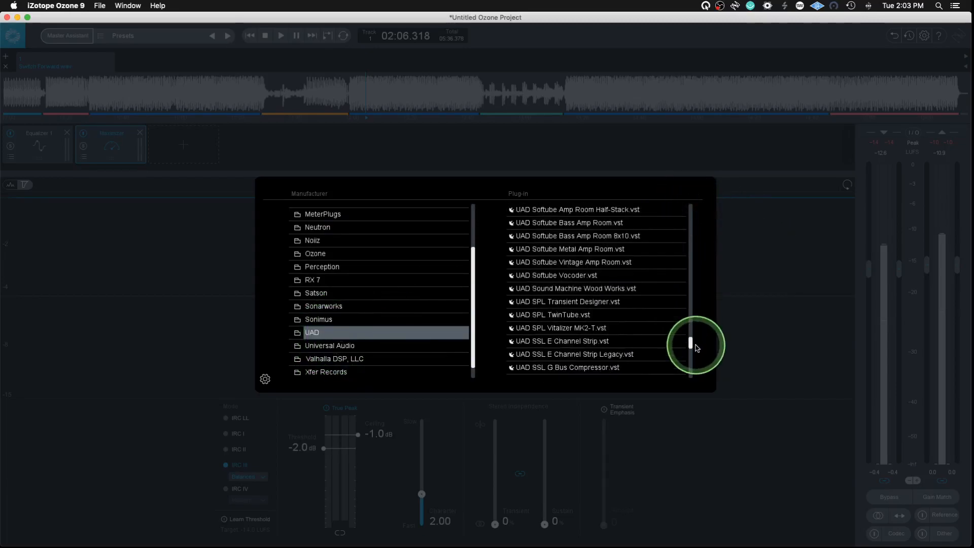
scroll(587, 350, down, 1)
double_click(585, 358)
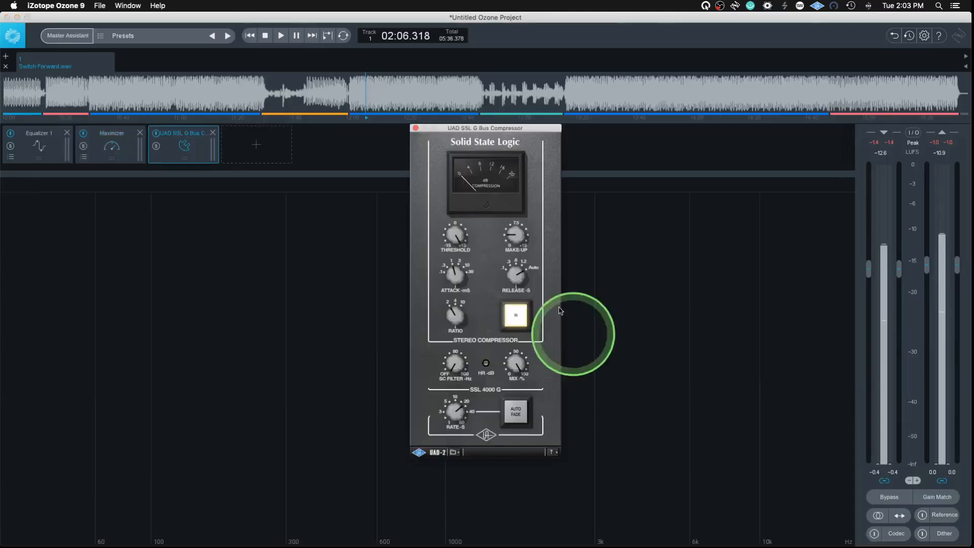
click(415, 128)
drag(190, 146, 131, 148)
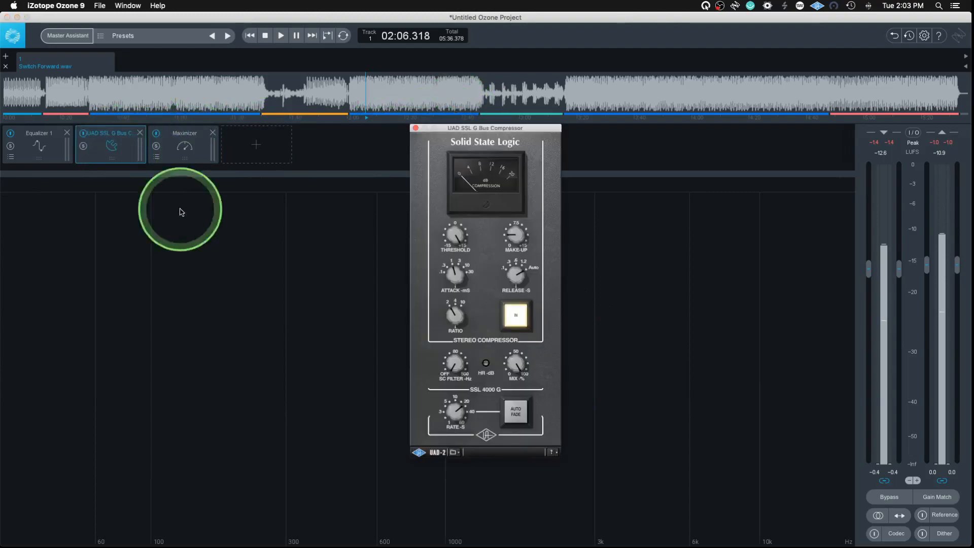
Step: Add the UAD Ampex ATR-102 VST at the end of the module chain and close its plug-in window
click(271, 151)
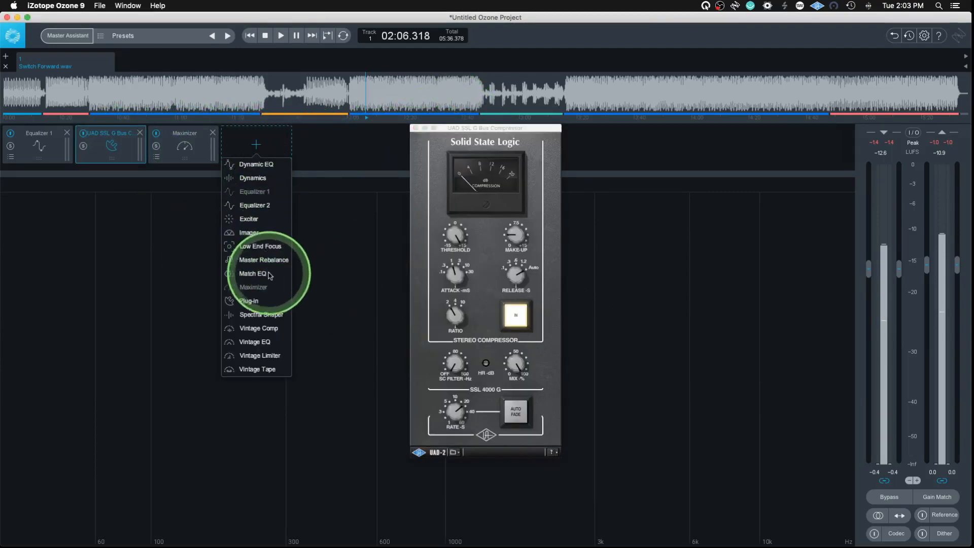
click(260, 302)
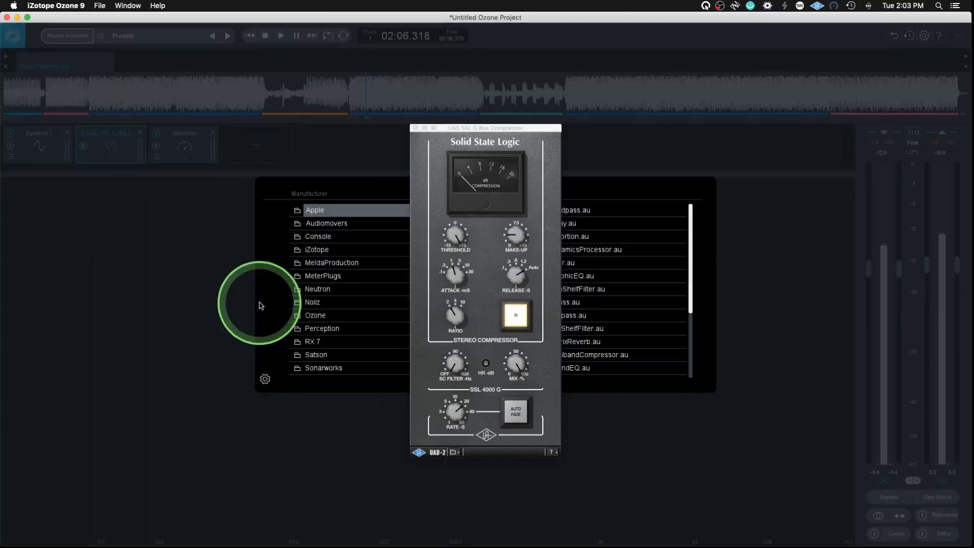
click(415, 128)
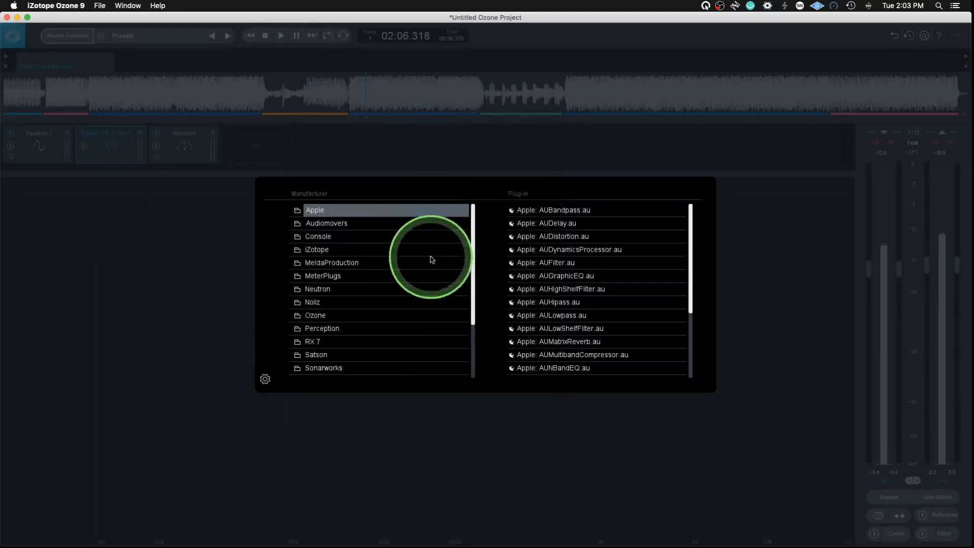
scroll(452, 283, down, 4)
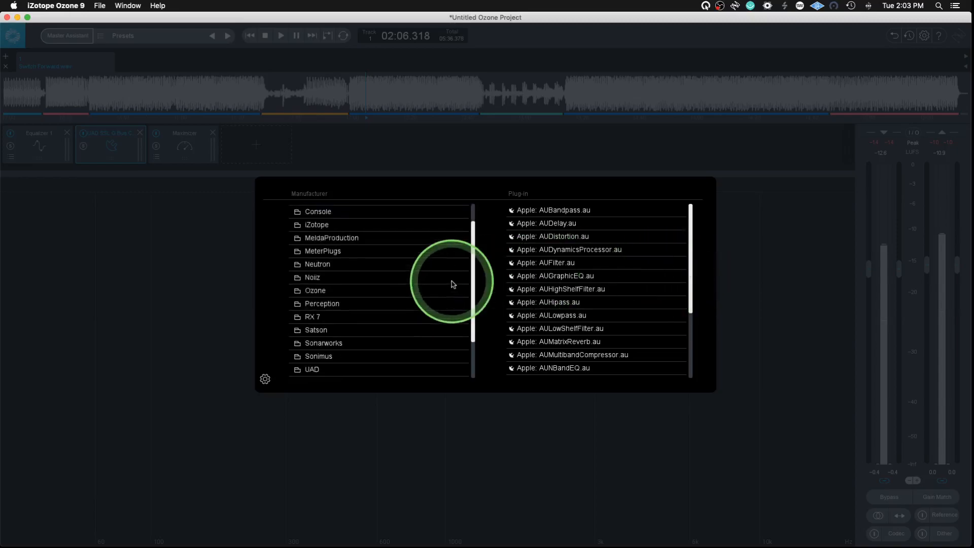
click(351, 347)
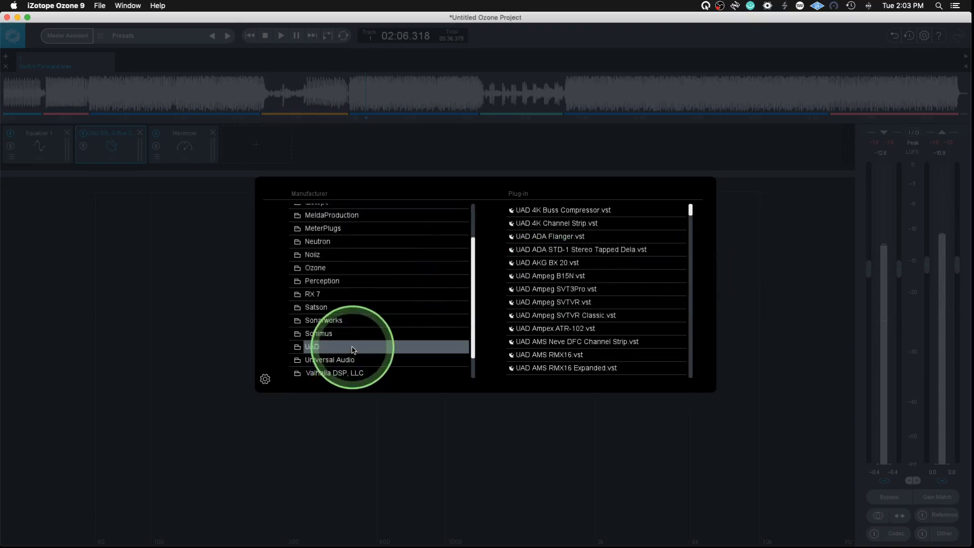
drag(690, 219, 572, 337)
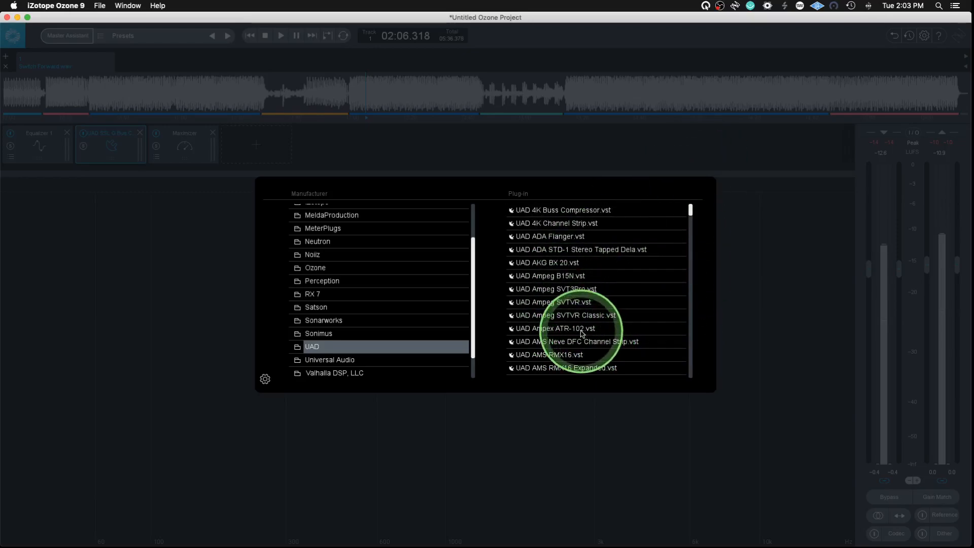
click(581, 330)
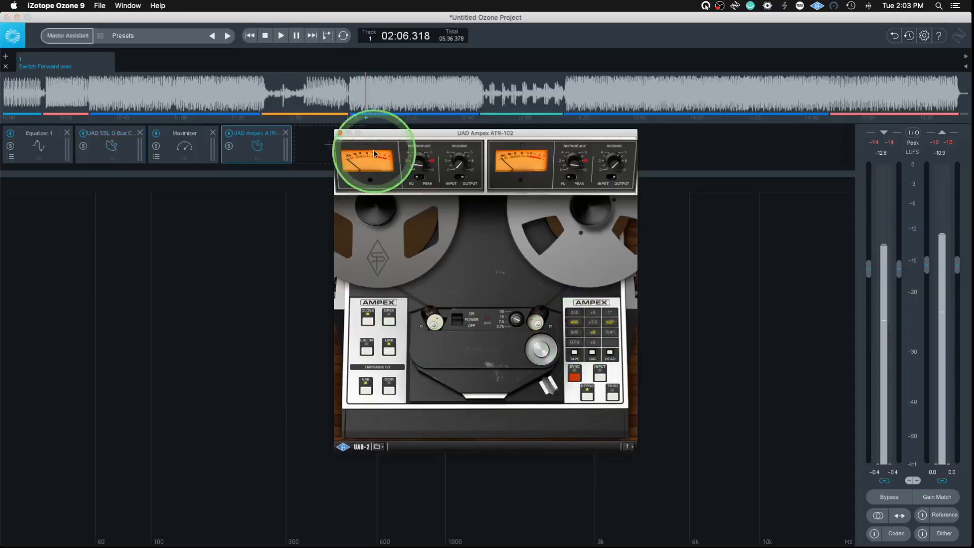
click(341, 134)
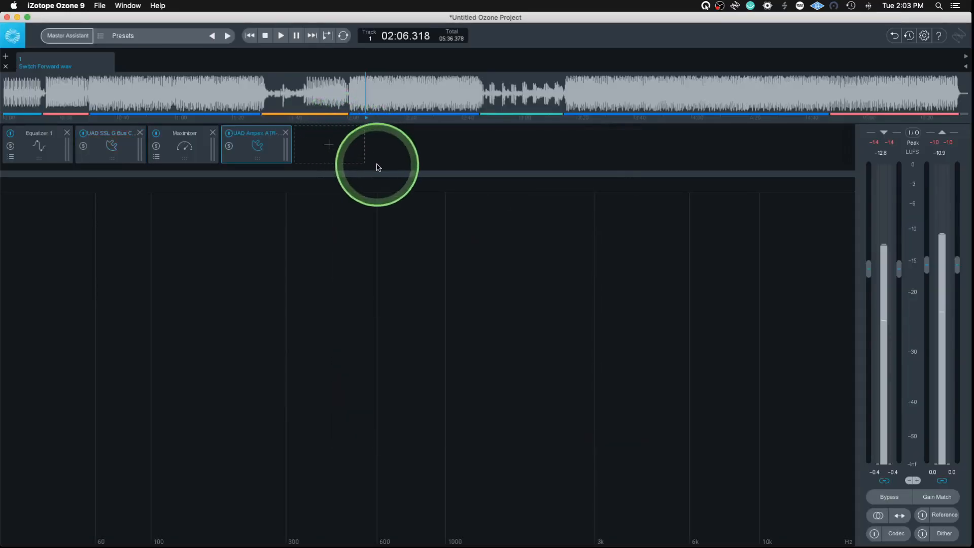
Step: Bring up the plug-in windows of the Ampex ATR-102 and SSL G Bus Compressor modules, and close both
click(251, 151)
click(138, 156)
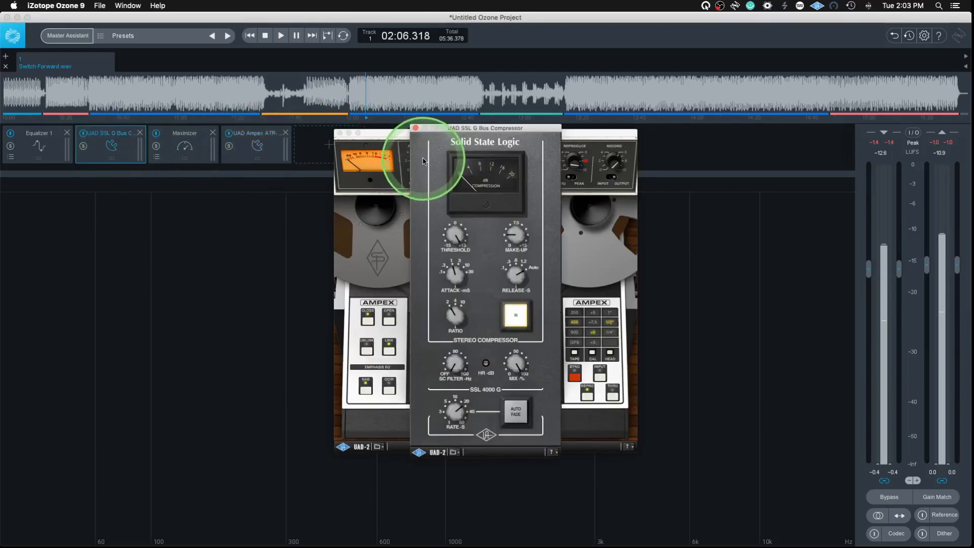
click(415, 128)
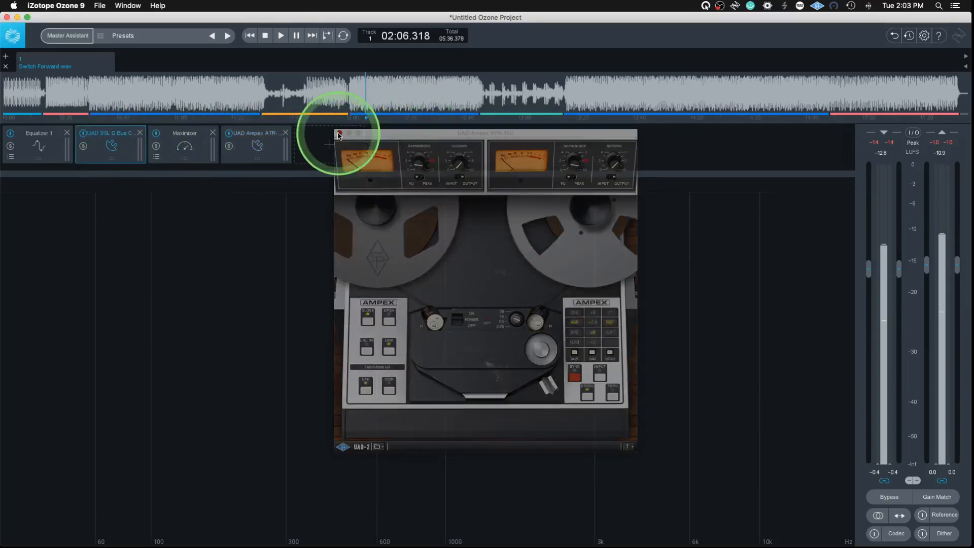
click(339, 133)
Step: Examine the plug-in format, scanning and VST folder options reached from the plug-in browser, and close the options and browser
click(328, 146)
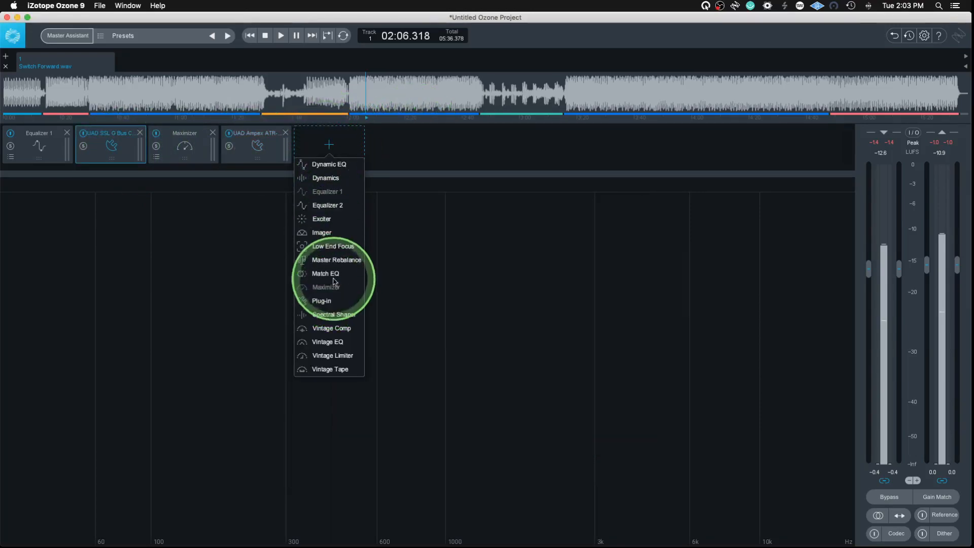
click(327, 301)
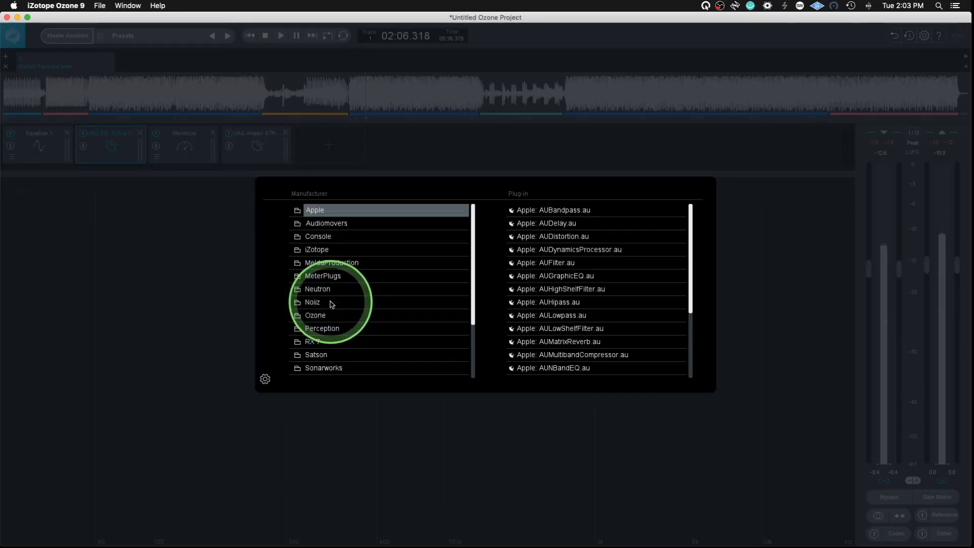
click(264, 380)
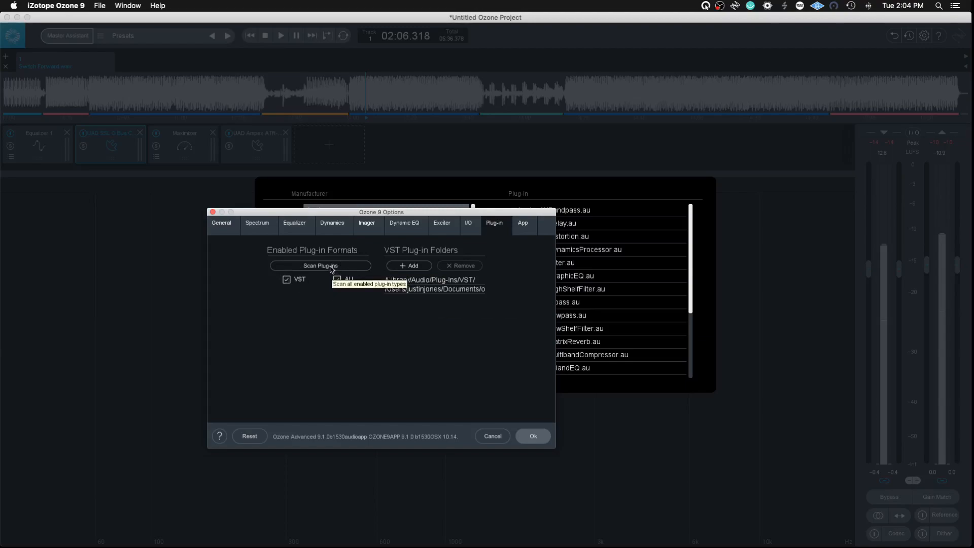
click(533, 437)
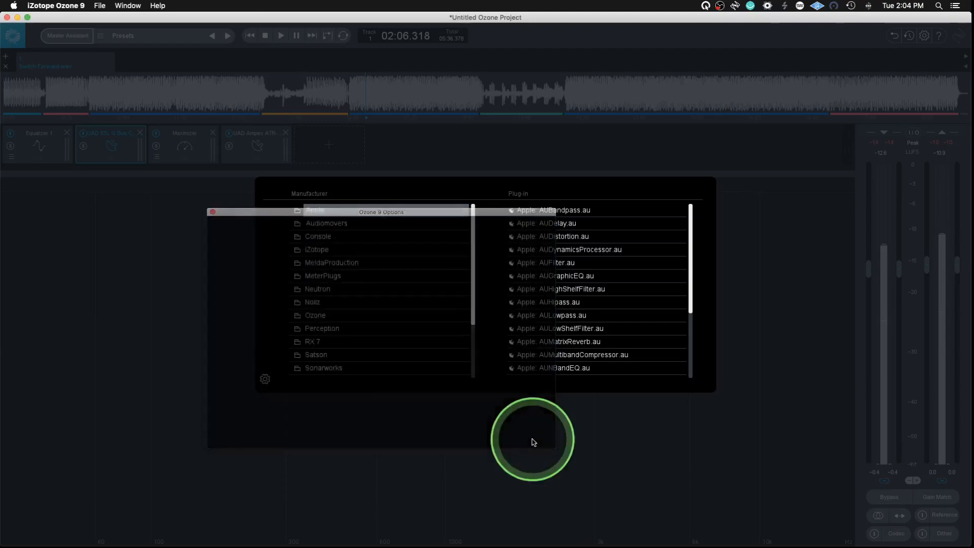
click(206, 407)
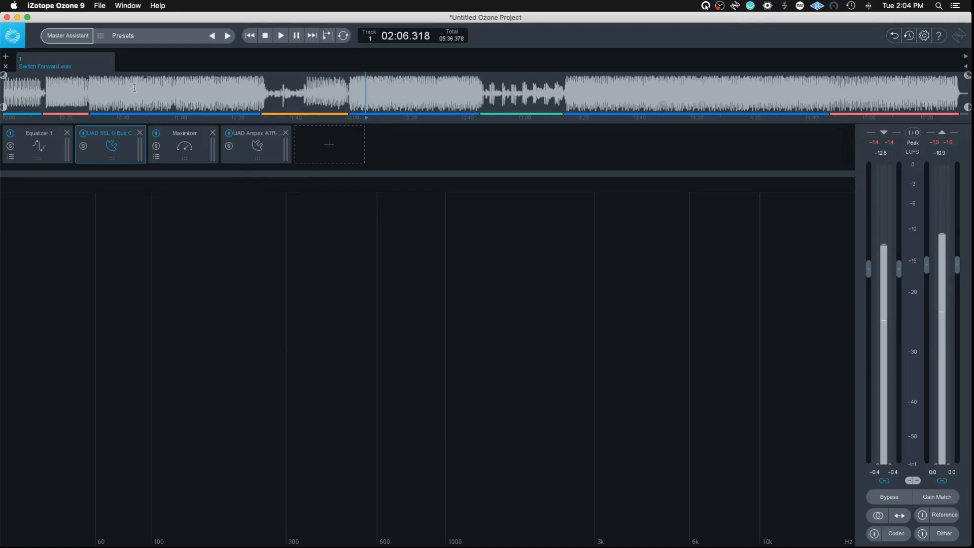
Step: Play the track and switch Bypass on and off to compare the processed and unprocessed sound
click(281, 36)
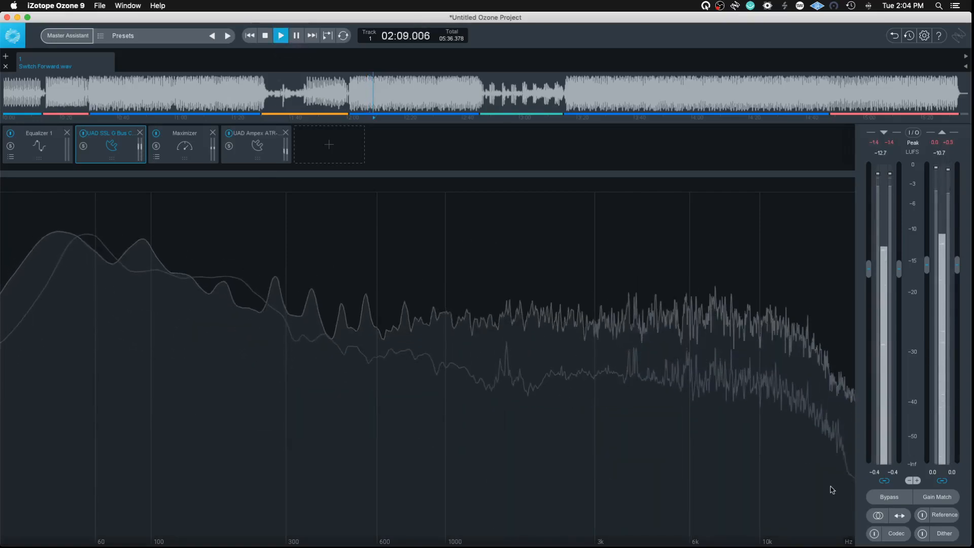
click(893, 497)
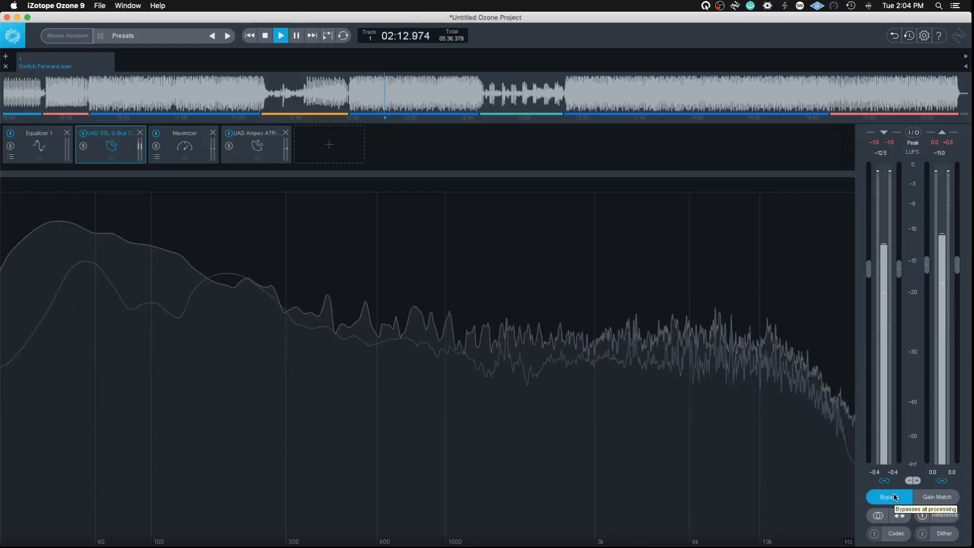
click(893, 497)
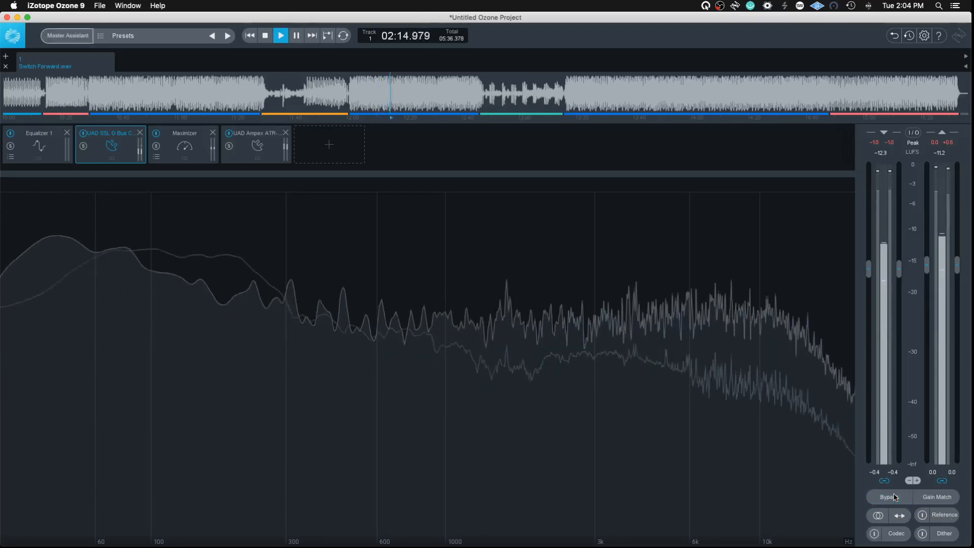
Step: Enable Gain Match, play the track while switching Bypass on and off, and stop playback
click(935, 500)
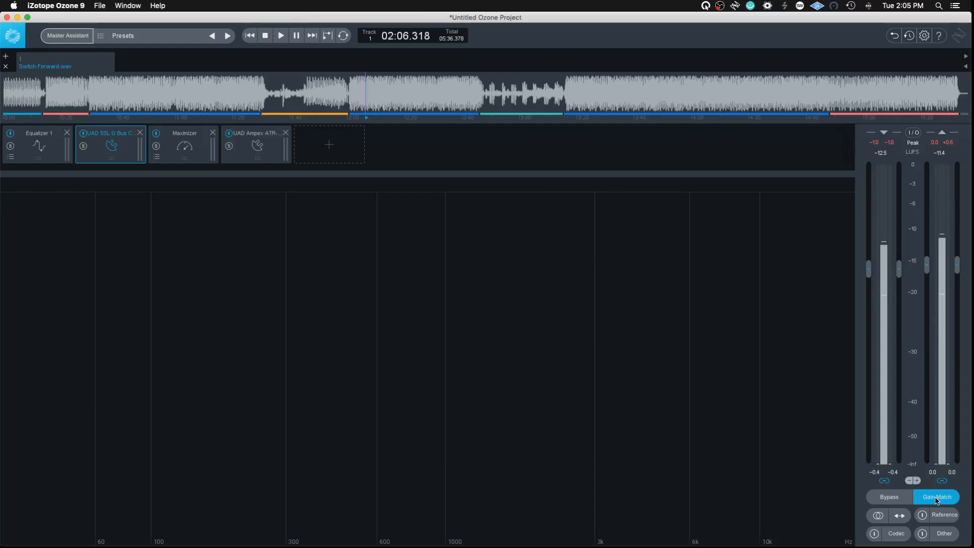
key(space)
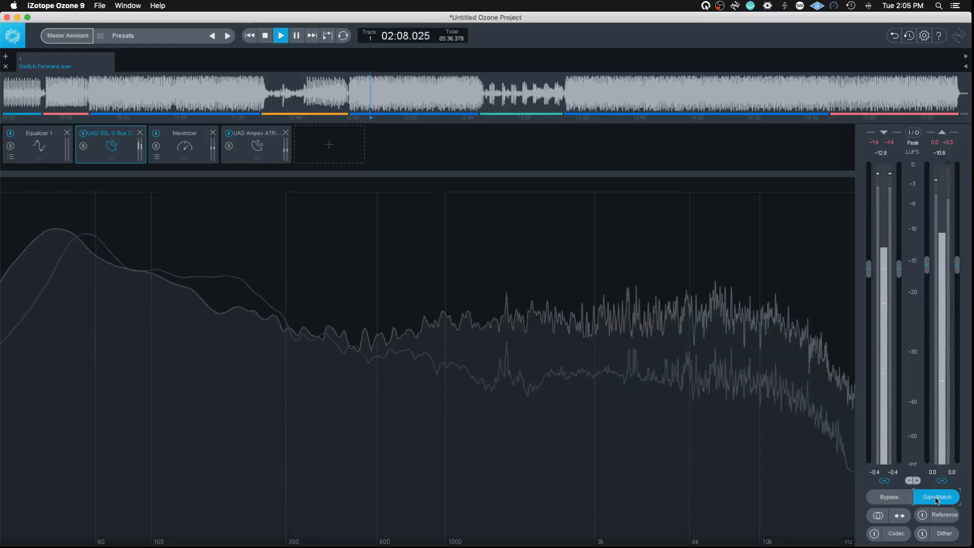
click(895, 498)
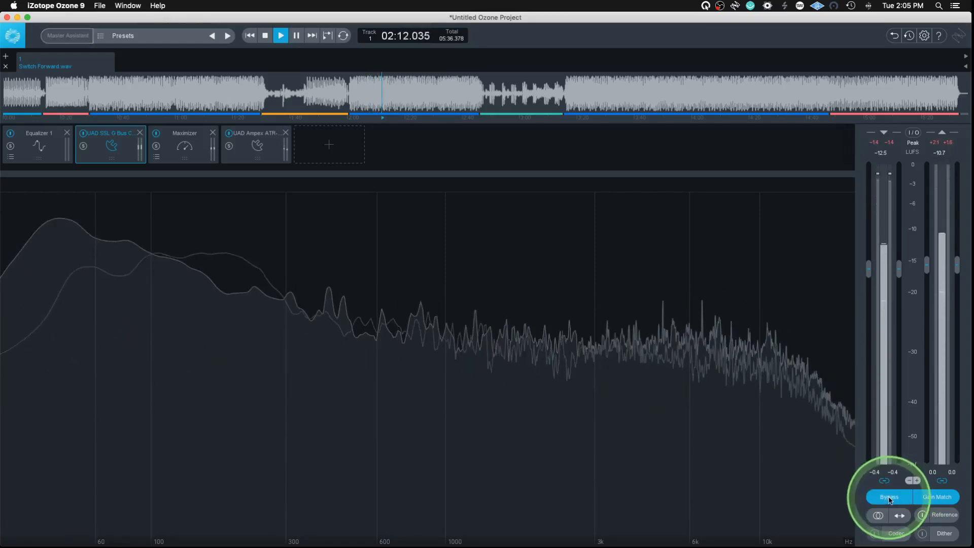
click(890, 499)
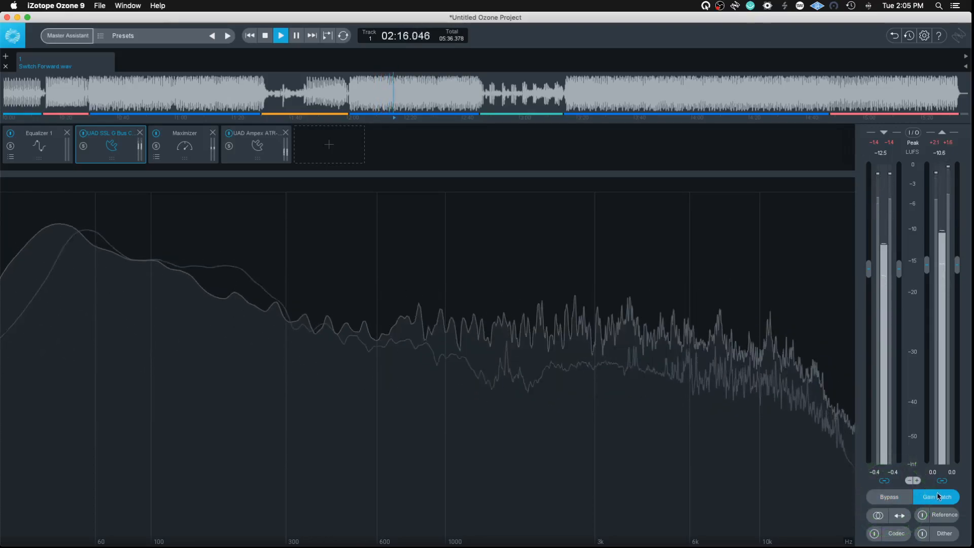
key(space)
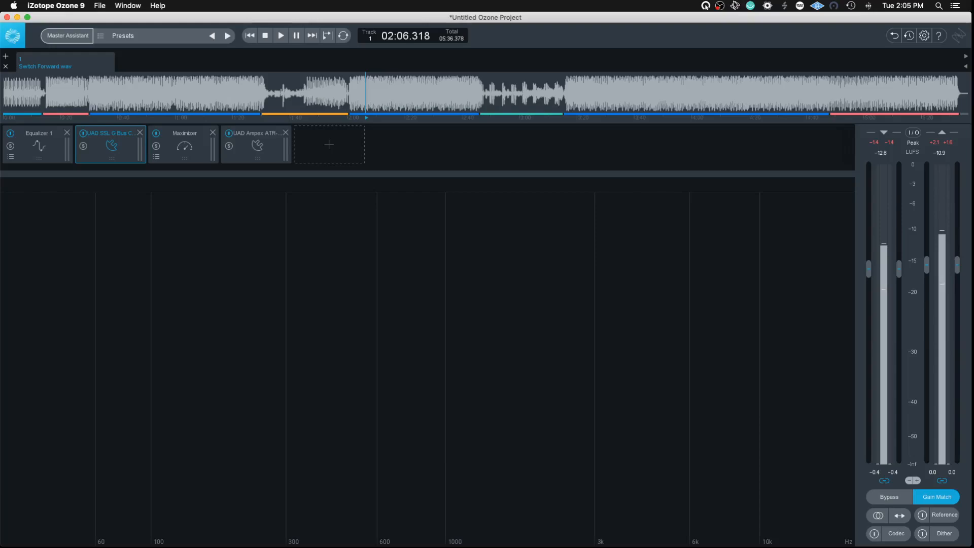
click(708, 6)
click(731, 27)
Step: Show the Reference section and set the reference track's gain to -3.71 dB
click(945, 515)
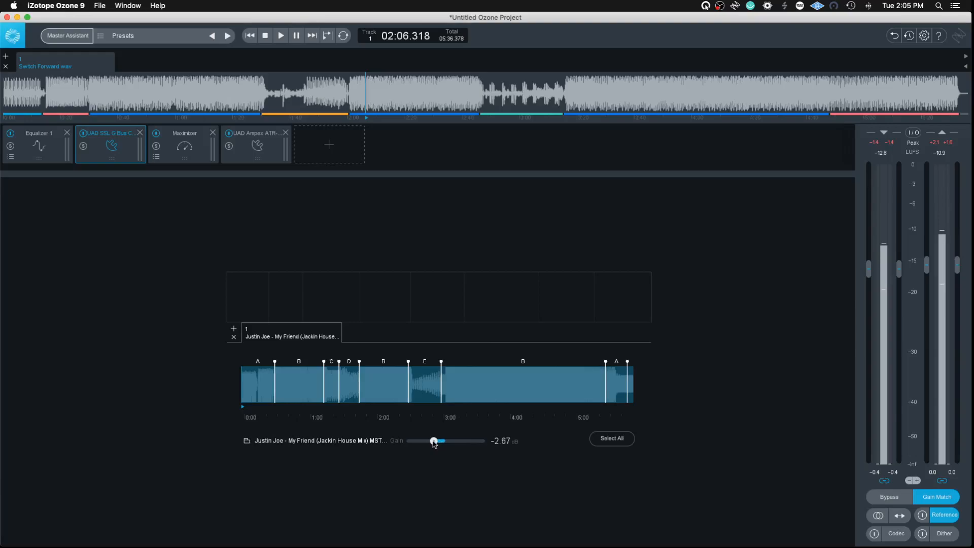
drag(434, 441, 432, 442)
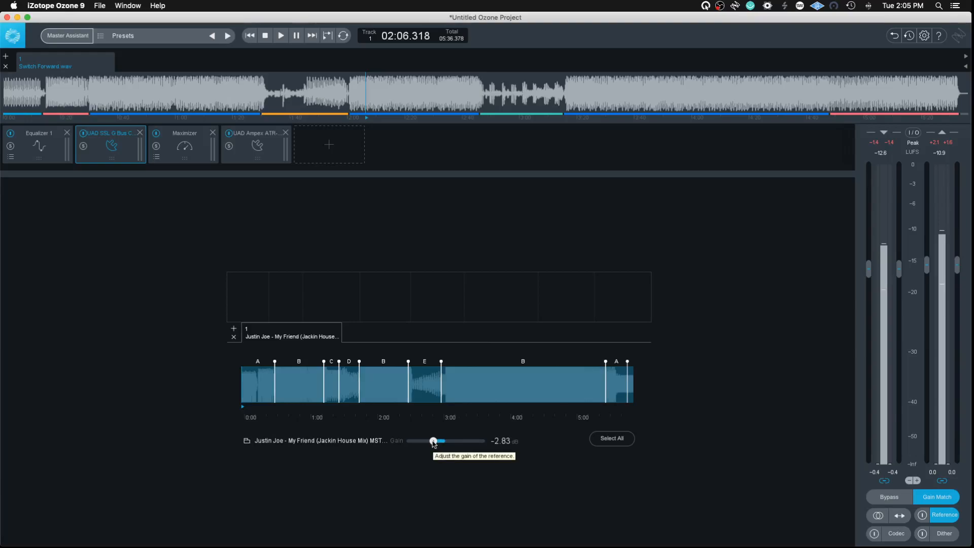
drag(433, 441, 430, 441)
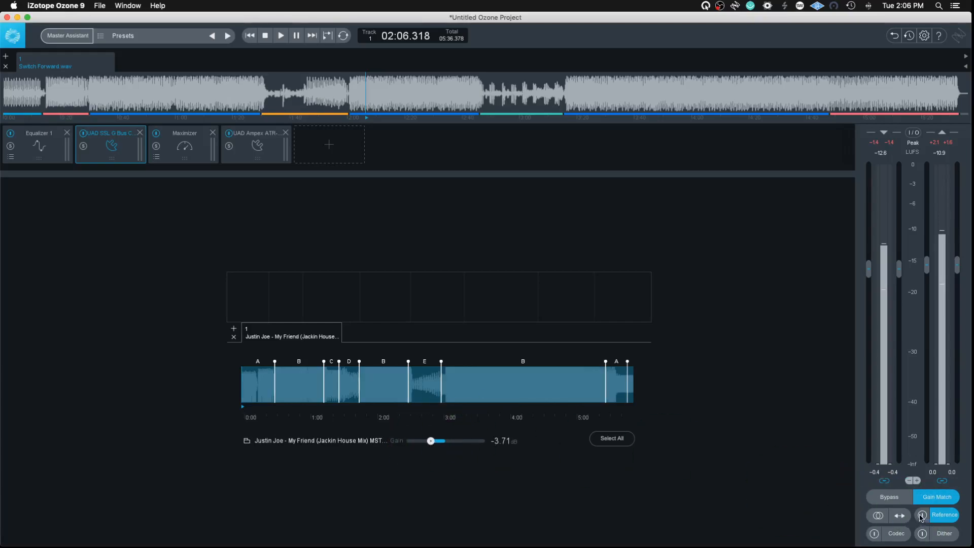
Step: Play the track, enable the reference, audition its long B section starting near 3:00, and stop playback
key(space)
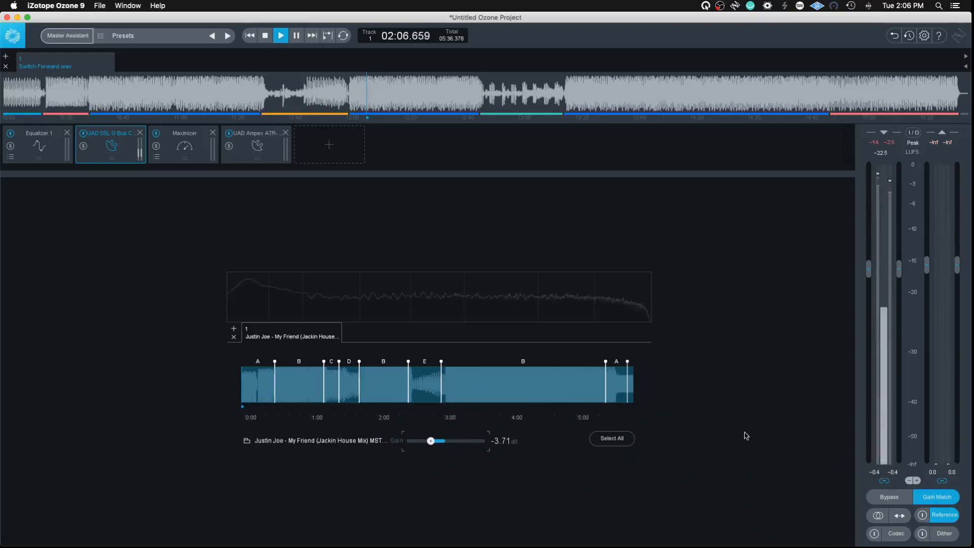
click(923, 518)
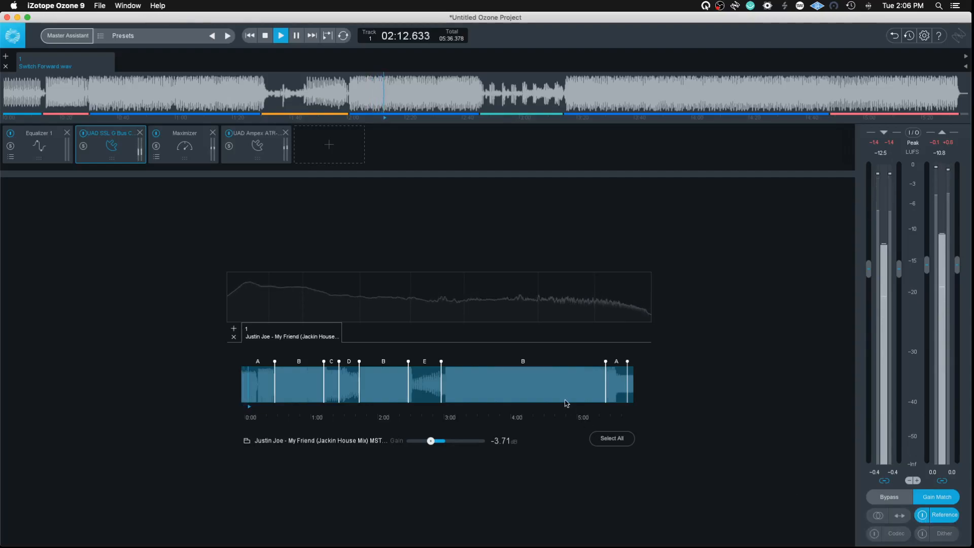
click(502, 386)
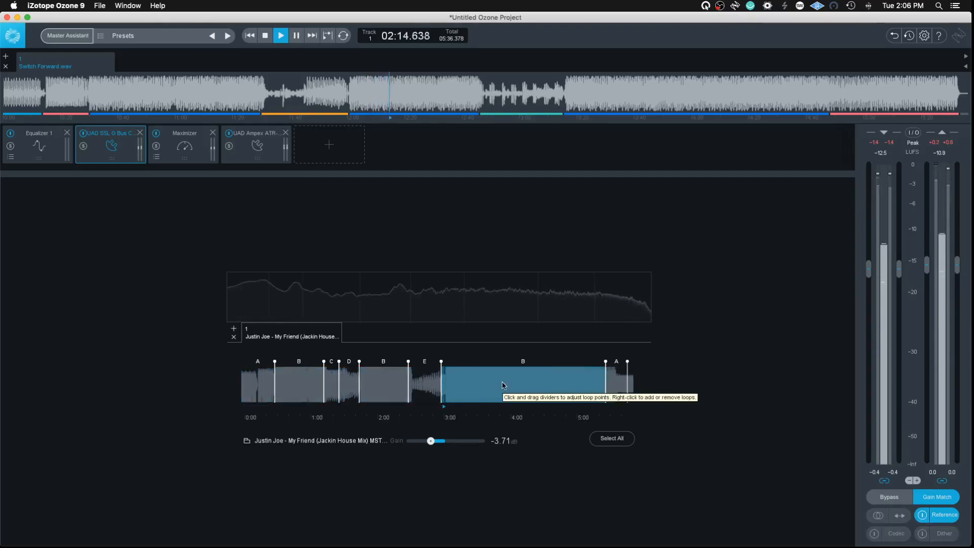
key(space)
Step: Select the reference's B section around 2:00 and loop the matching section of Switch Forward.wav, starting at about 02:00.324
click(391, 375)
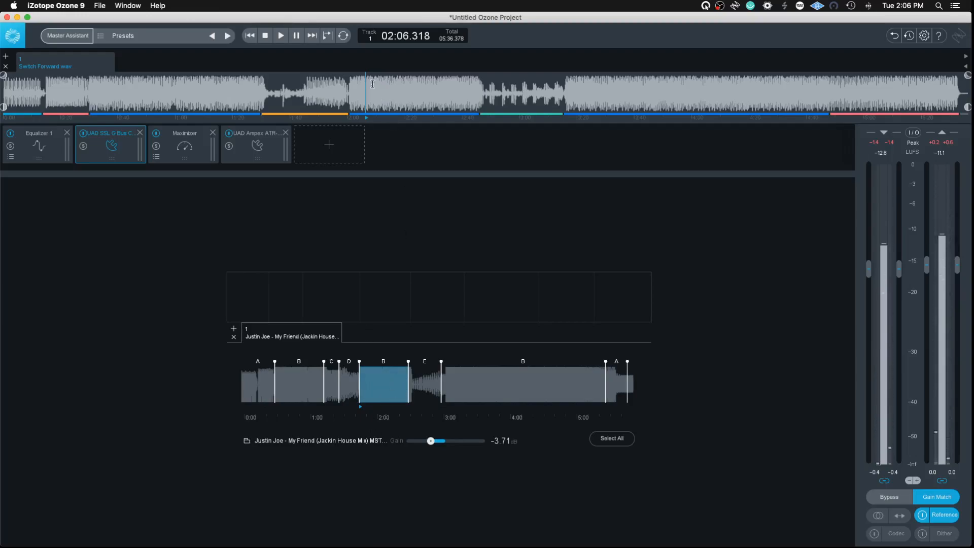
click(348, 91)
drag(348, 92, 478, 100)
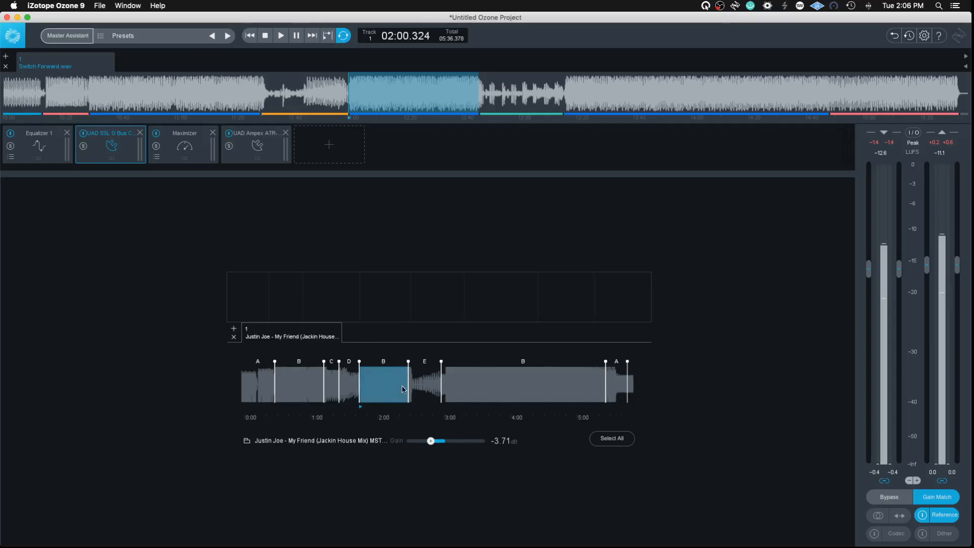
Step: Open the file chooser for adding another reference track and cancel it
click(234, 329)
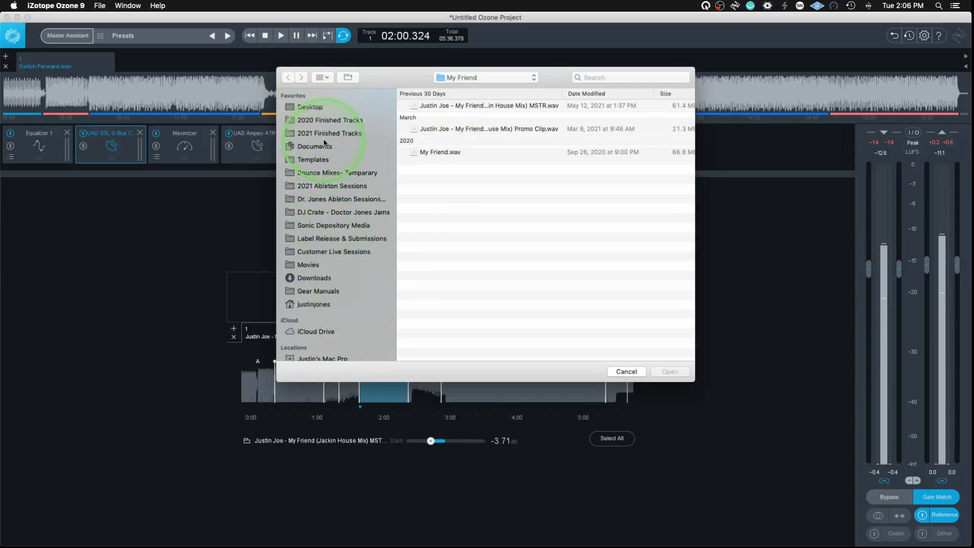
click(620, 375)
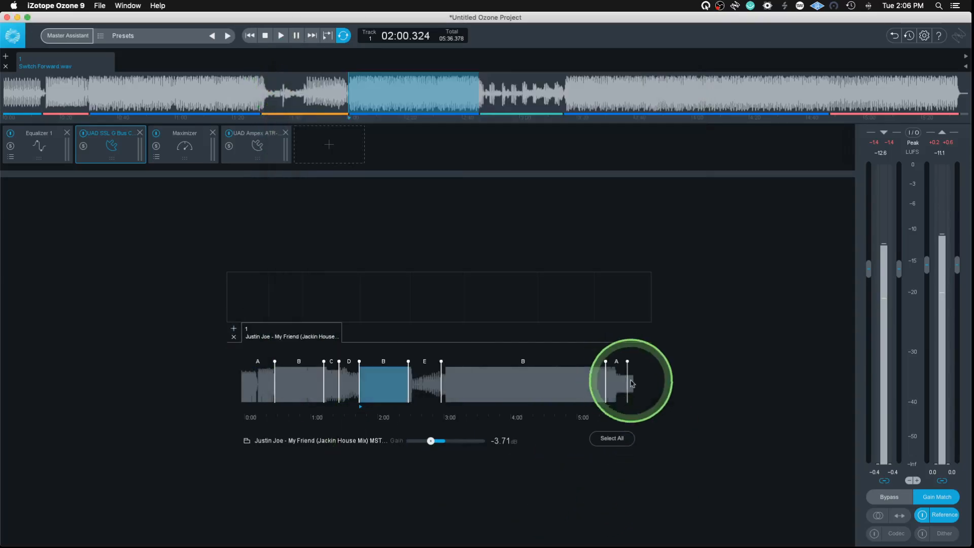